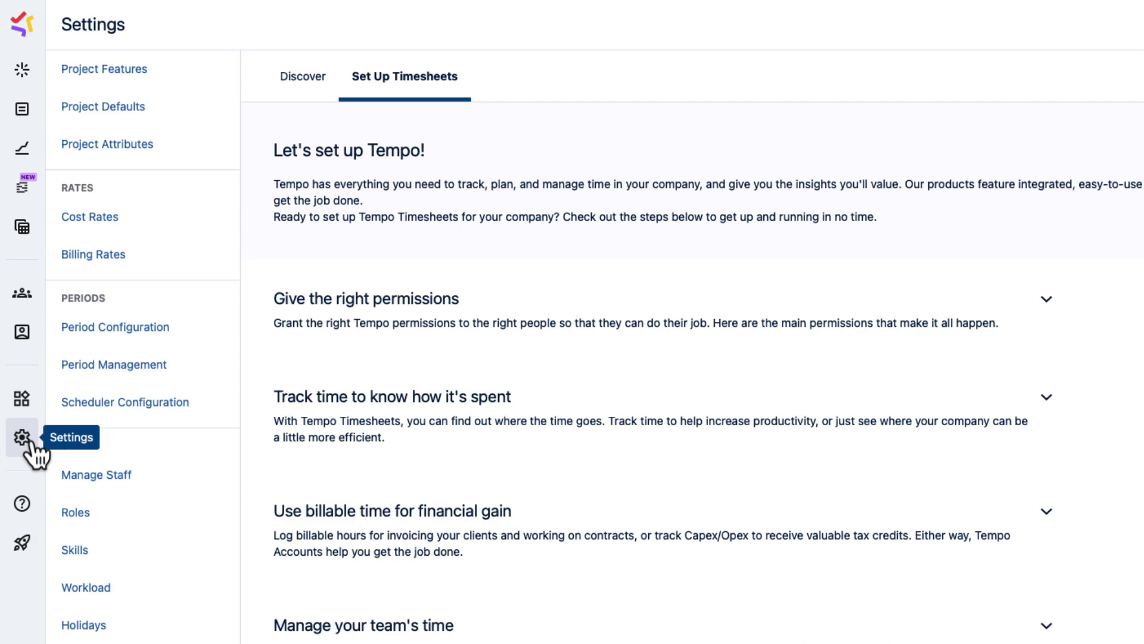
- Open Tempo's Workload settings to list the existing workload schemes and their daily hours
{"action": "left_click", "coordinate": [138, 587]}
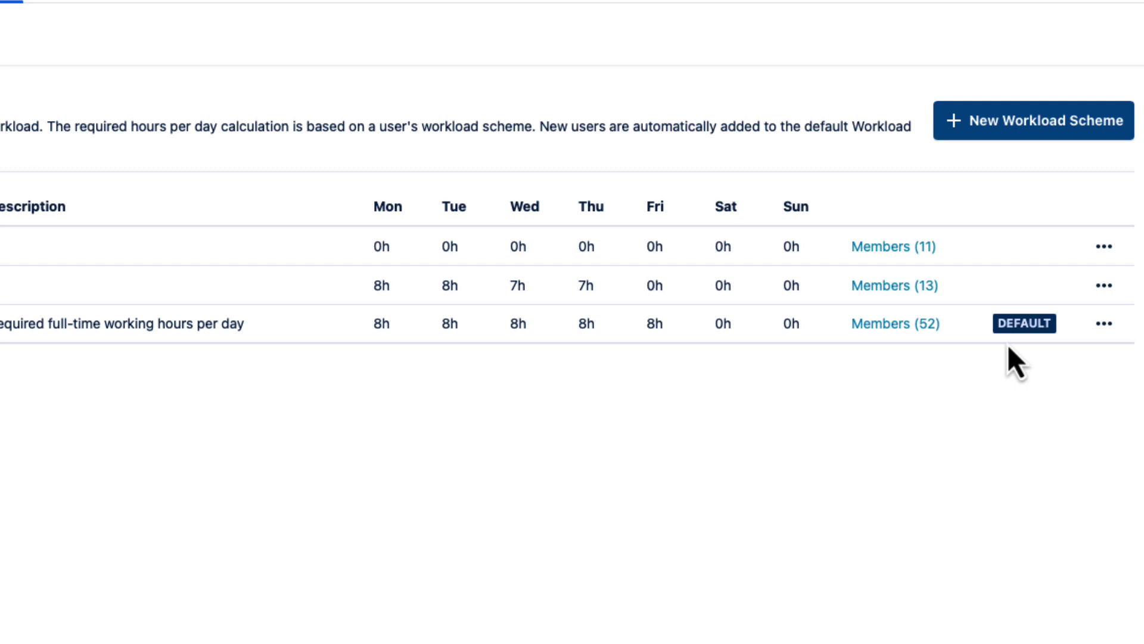
- Create a workload scheme named 'Part-time' requiring 4h on each of Monday through Friday, and save it
{"action": "left_click", "coordinate": [1043, 134]}
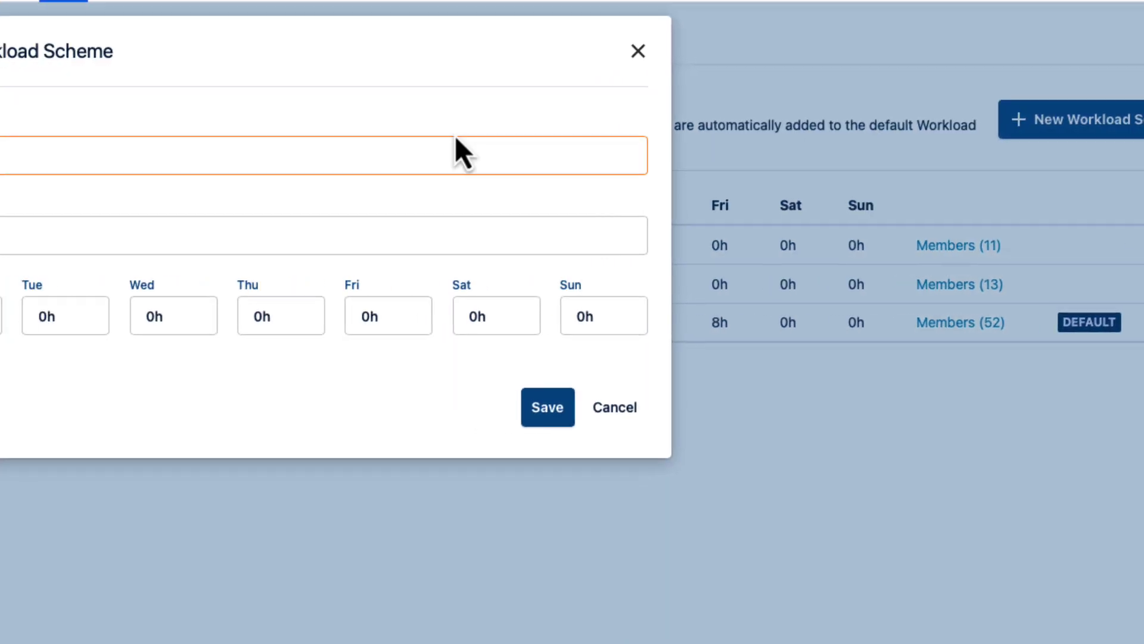
{"action": "type", "text": "Part-time"}
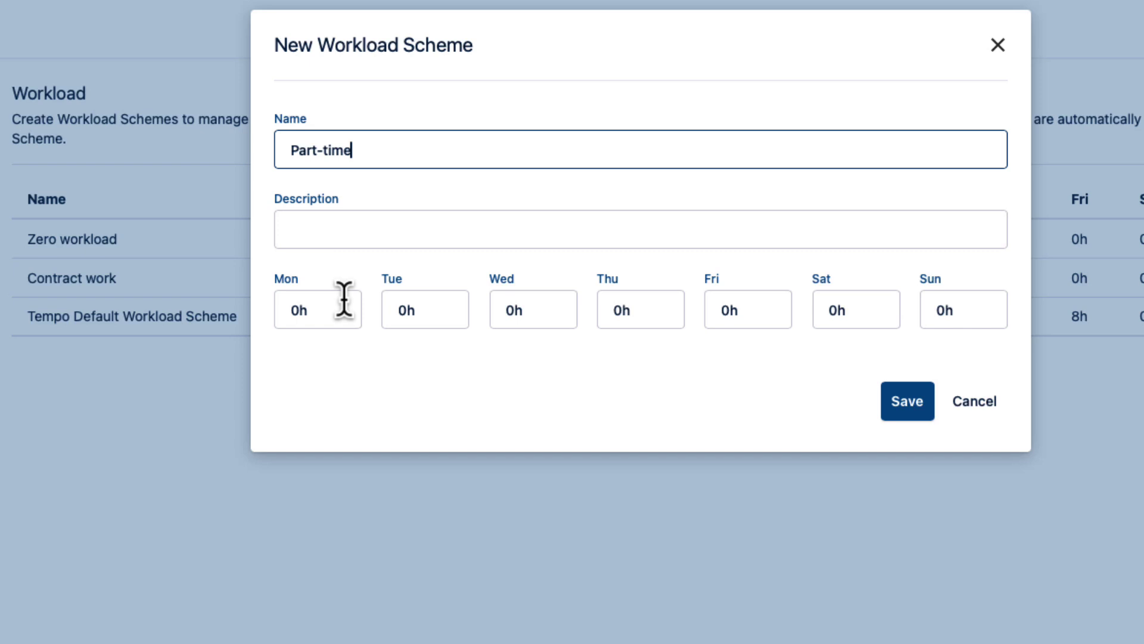
{"action": "left_click", "coordinate": [319, 309]}
{"action": "left_click_drag", "start_coordinate": [319, 310], "coordinate": [279, 311]}
{"action": "type", "text": "4h"}
{"action": "double_click", "coordinate": [404, 311]}
{"action": "type", "text": "4h"}
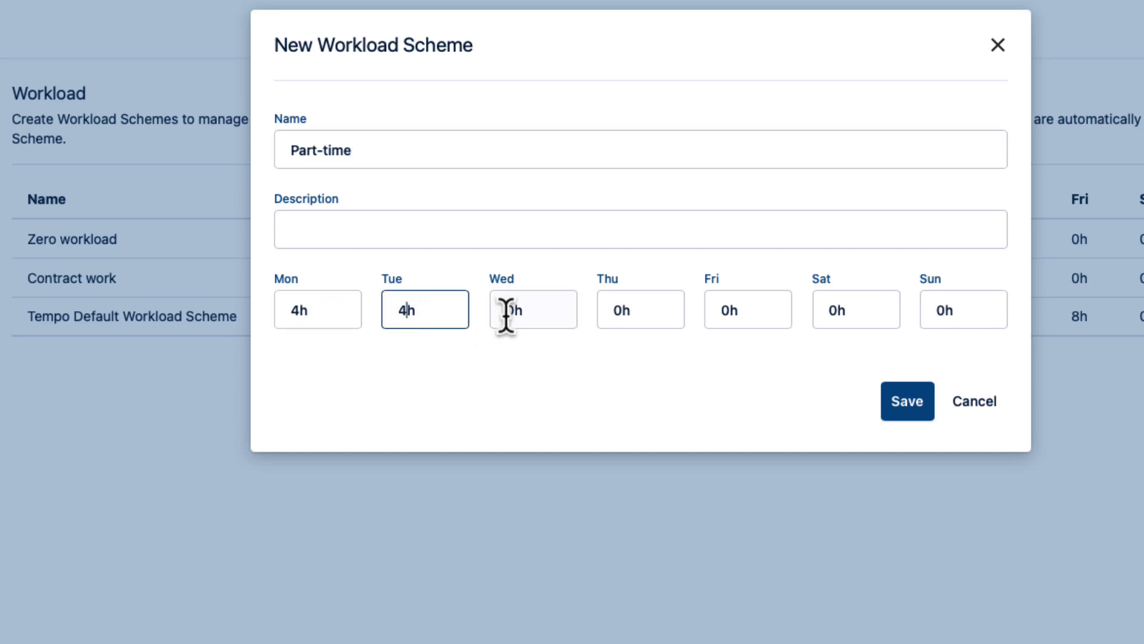
{"action": "double_click", "coordinate": [506, 310]}
{"action": "type", "text": "4h"}
{"action": "double_click", "coordinate": [614, 311]}
{"action": "type", "text": "4h"}
{"action": "double_click", "coordinate": [728, 310]}
{"action": "type", "text": "4h"}
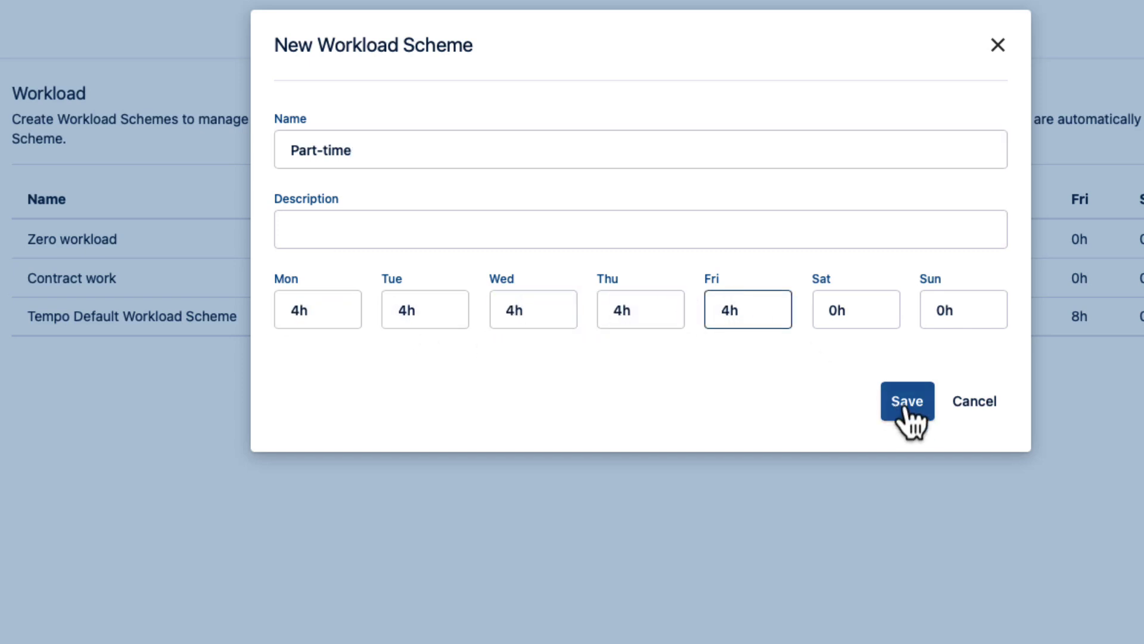
{"action": "left_click", "coordinate": [909, 411]}
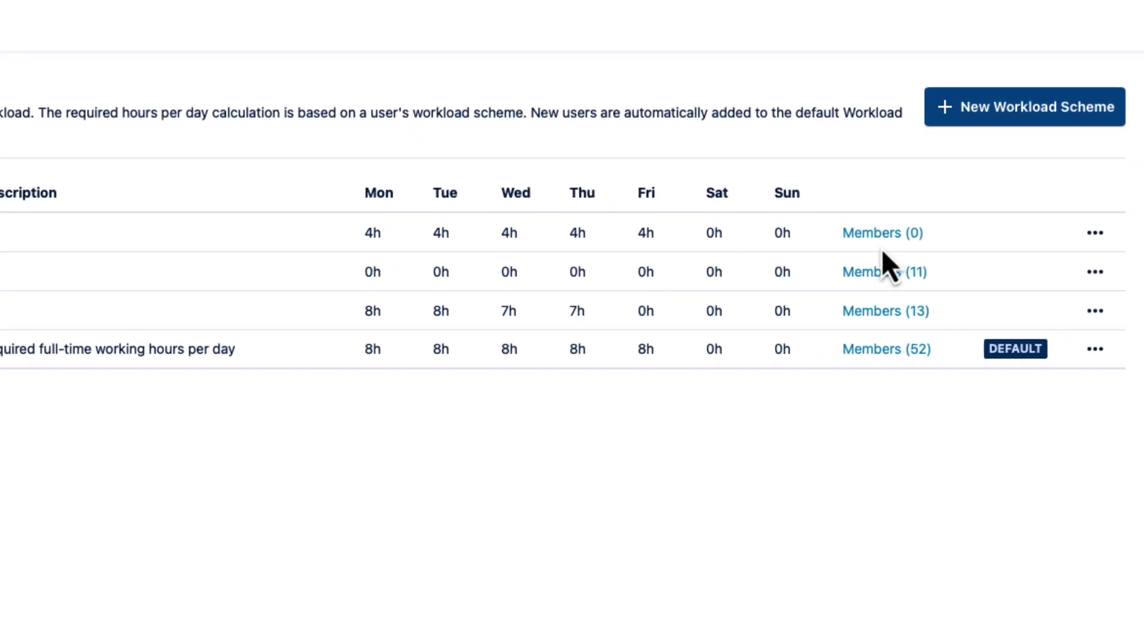
- Open the Part-time scheme's members, remove its filter, and list only active users
{"action": "left_click", "coordinate": [871, 234]}
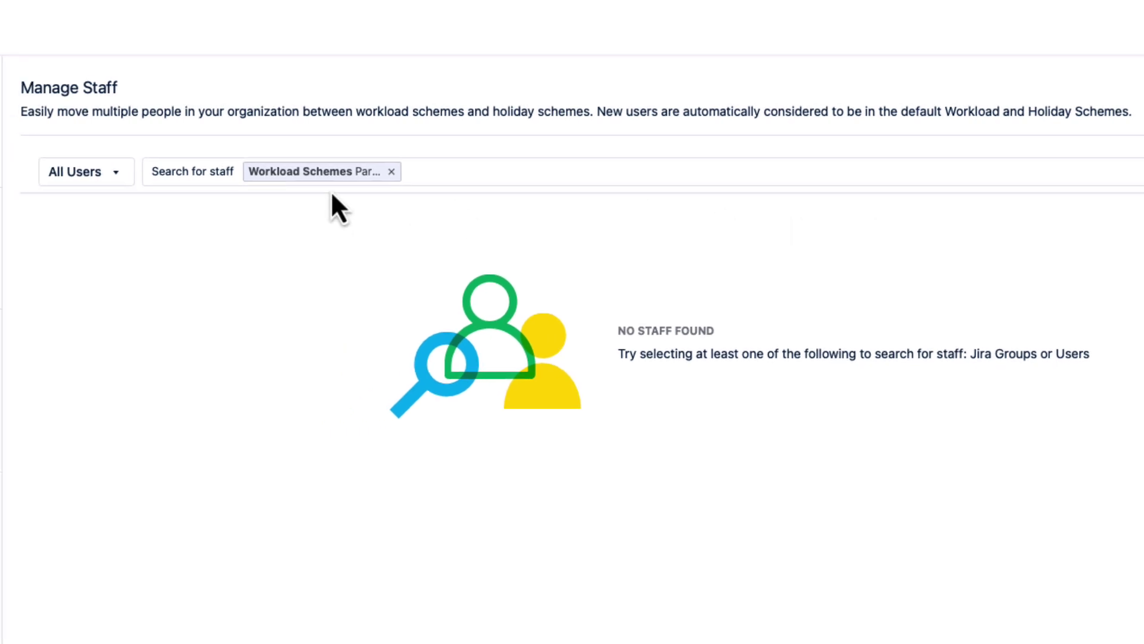
{"action": "left_click", "coordinate": [392, 172]}
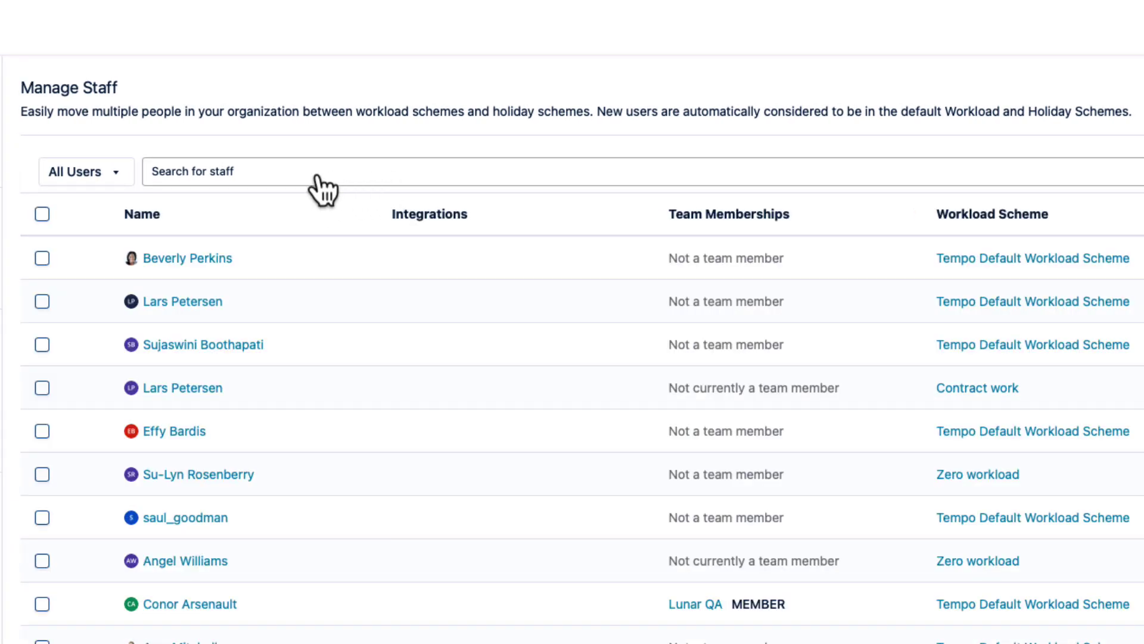
{"action": "left_click", "coordinate": [115, 174]}
{"action": "left_click", "coordinate": [104, 246]}
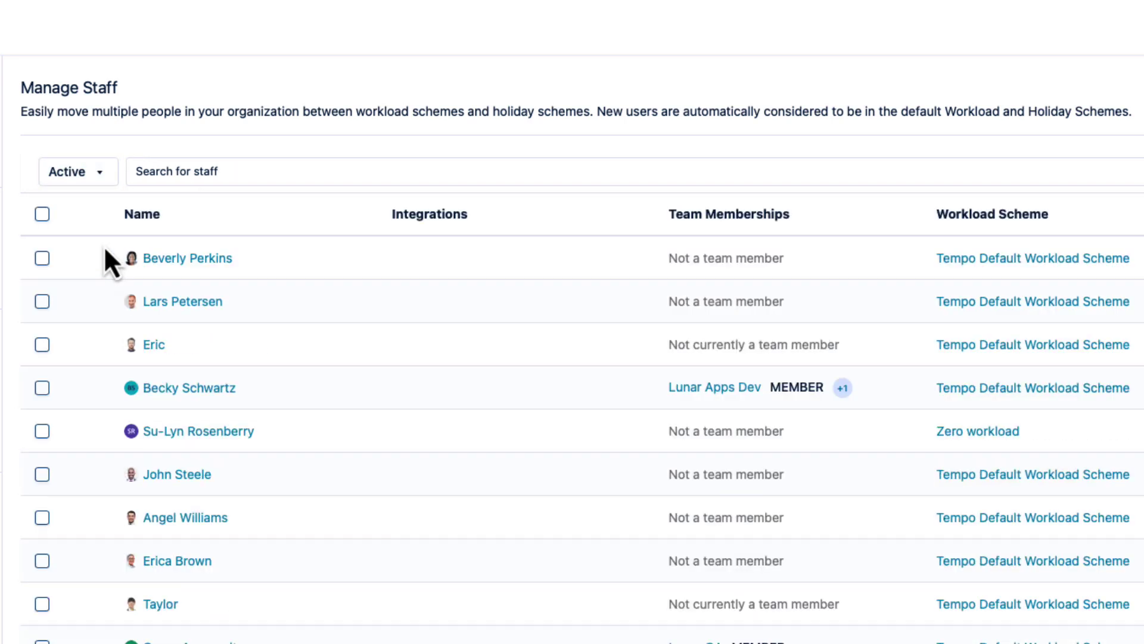
{"action": "scroll", "coordinate": [191, 475], "scroll_direction": "down", "scroll_amount": 6}
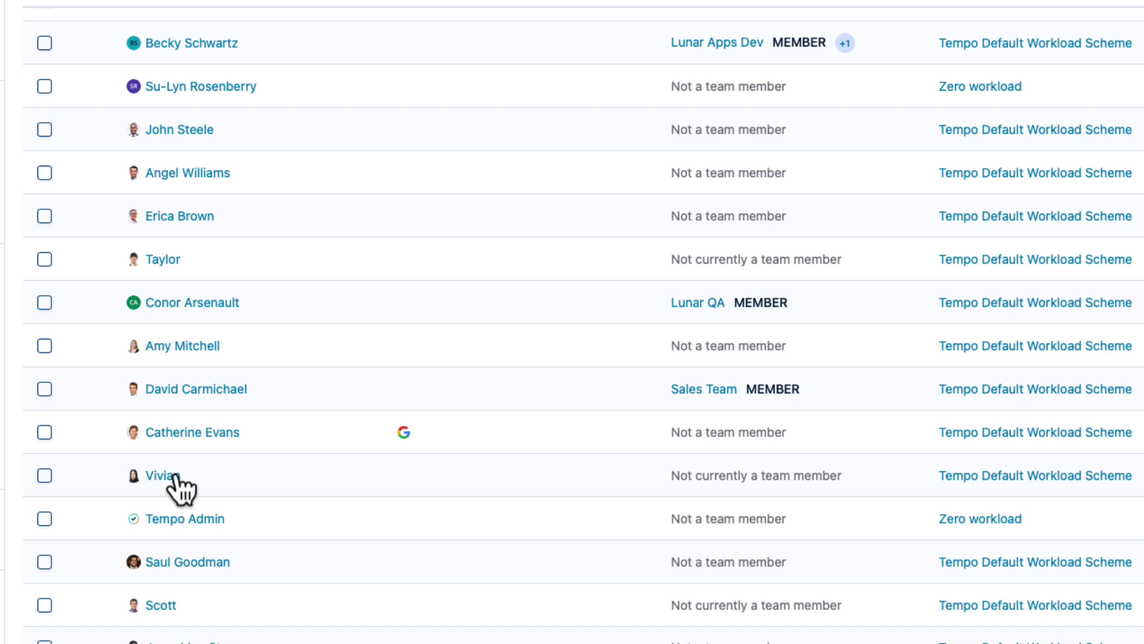
- Move the selected staff member's workload scheme to Part-time and dismiss the confirmation
{"action": "left_click", "coordinate": [45, 438]}
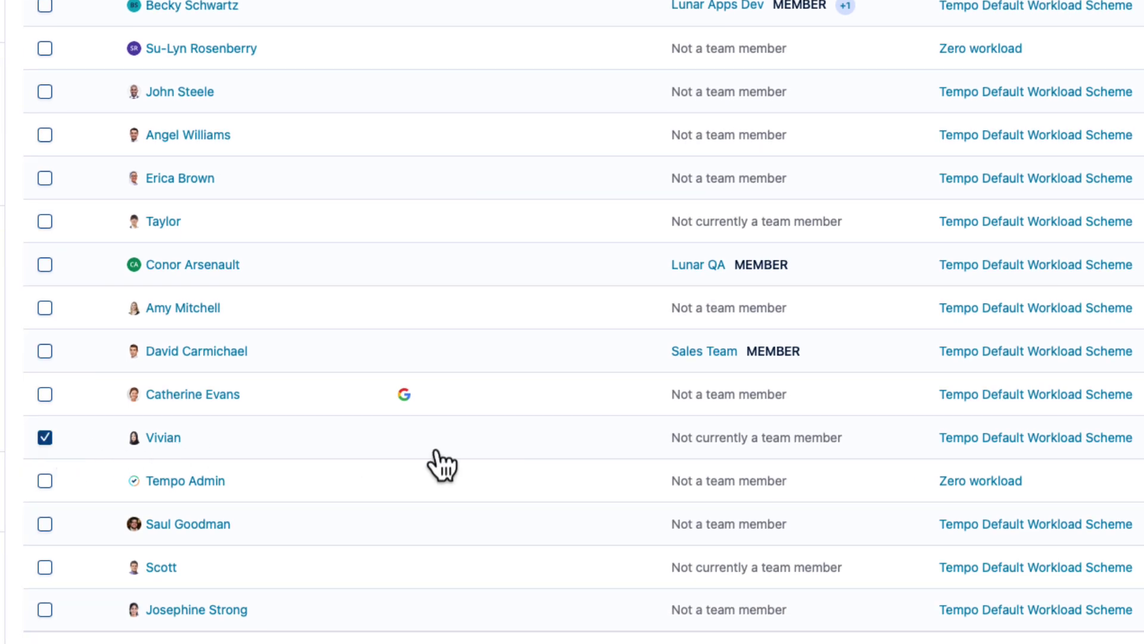
{"action": "scroll", "coordinate": [677, 452], "scroll_direction": "right", "scroll_amount": 1}
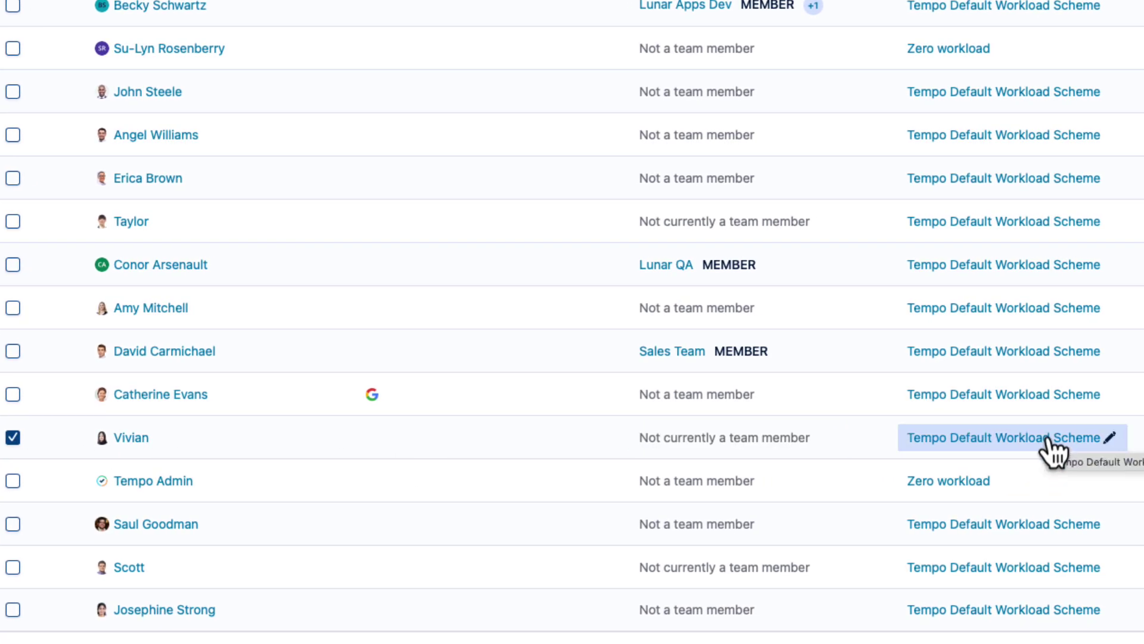
{"action": "left_click", "coordinate": [1047, 438]}
{"action": "left_click", "coordinate": [846, 170]}
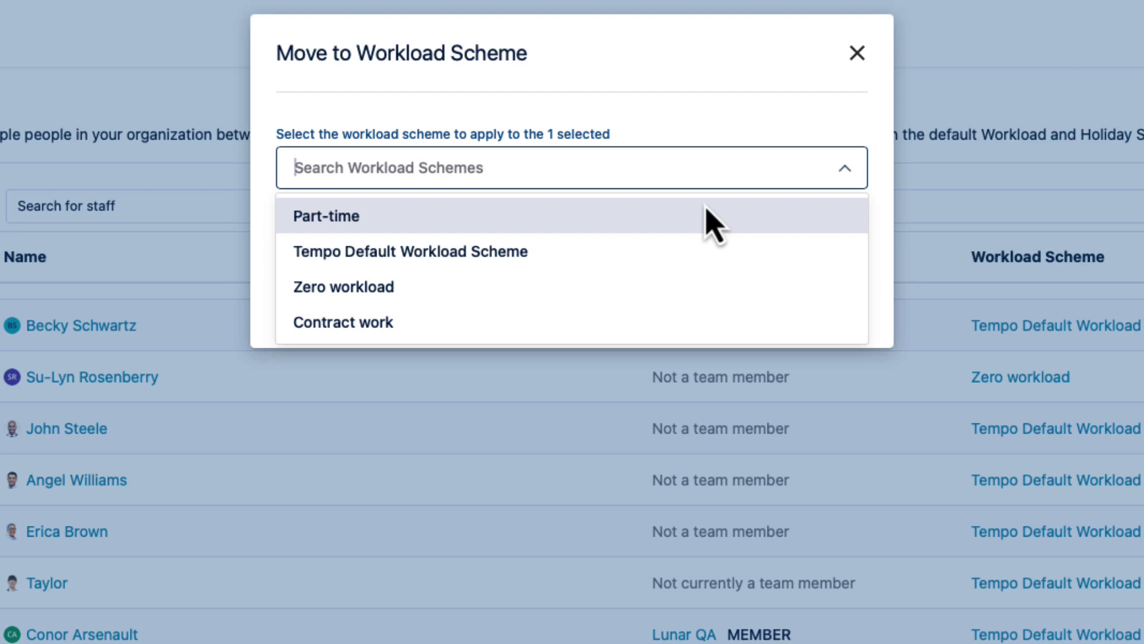
{"action": "left_click", "coordinate": [684, 222]}
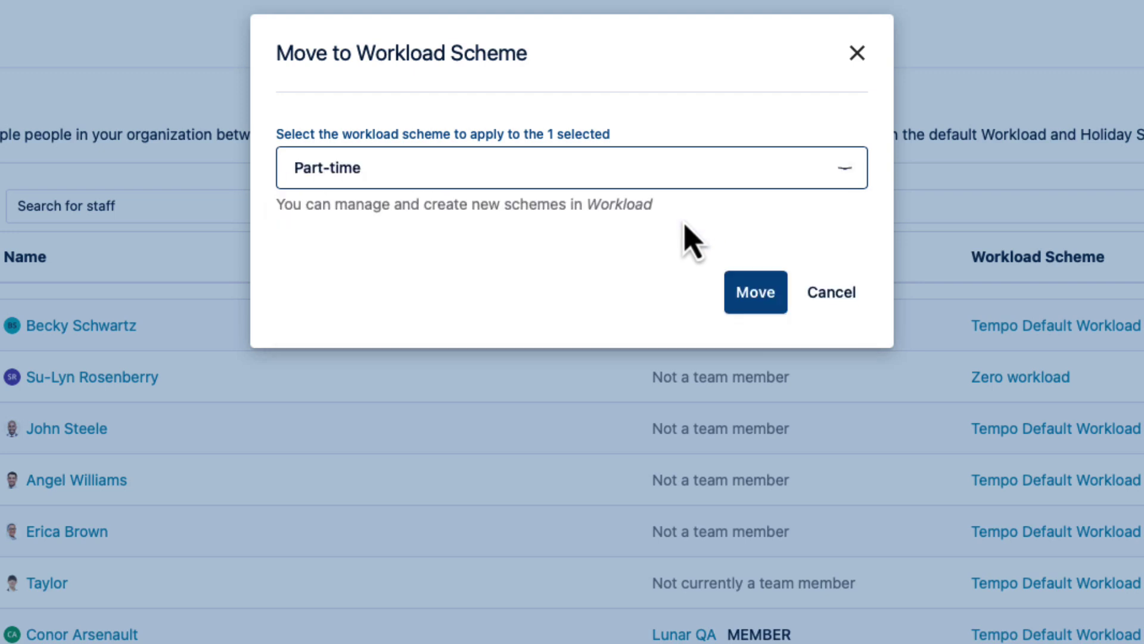
{"action": "left_click", "coordinate": [755, 293]}
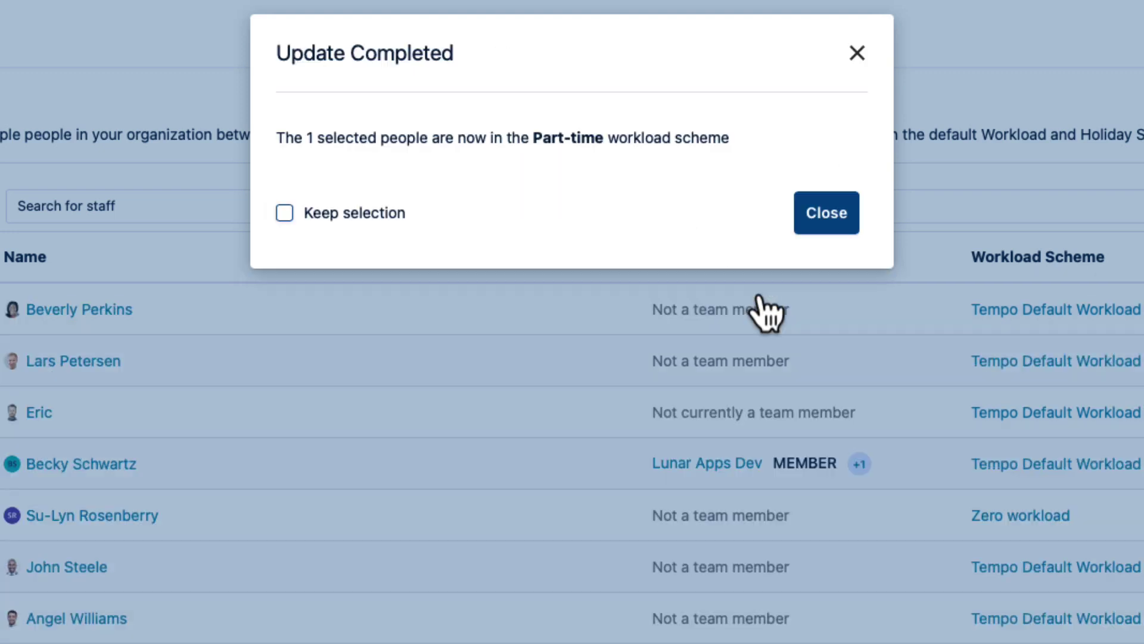
{"action": "left_click", "coordinate": [838, 216]}
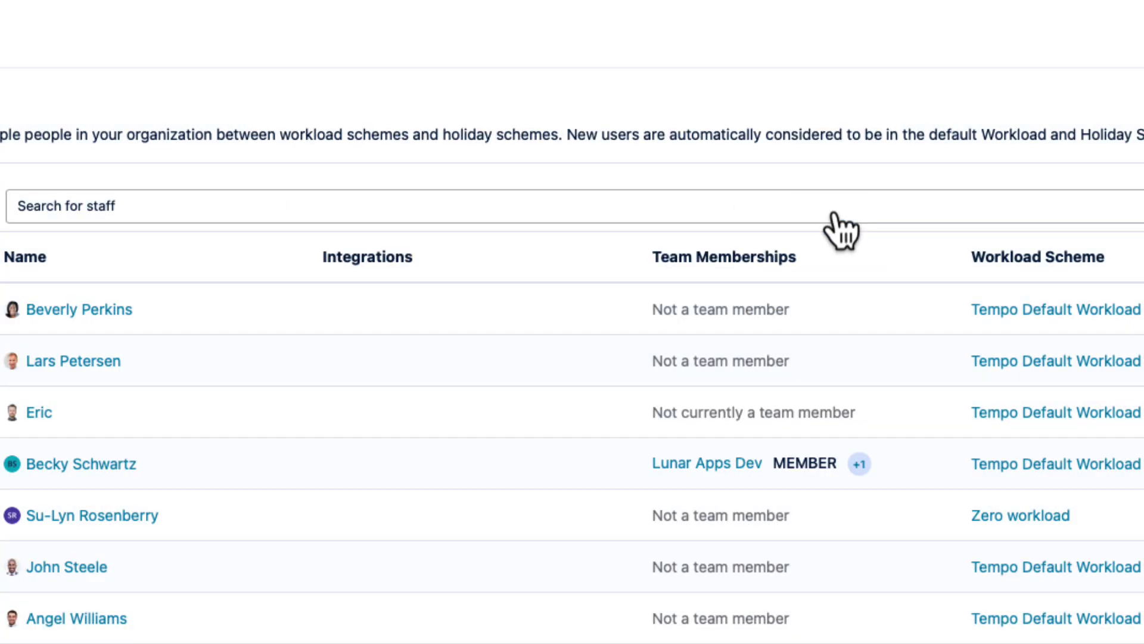
- Search staff by Workload Schemes with Part-time selected, showing only that scheme's members
{"action": "left_click", "coordinate": [746, 214]}
{"action": "left_click", "coordinate": [735, 398]}
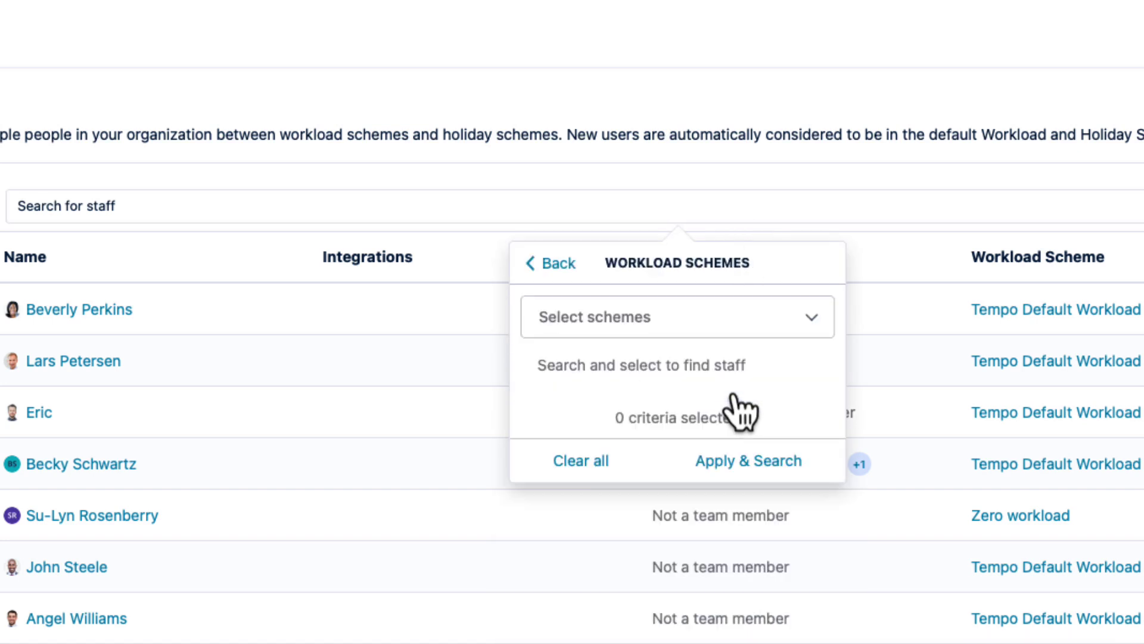
{"action": "left_click", "coordinate": [791, 331]}
{"action": "left_click", "coordinate": [749, 376]}
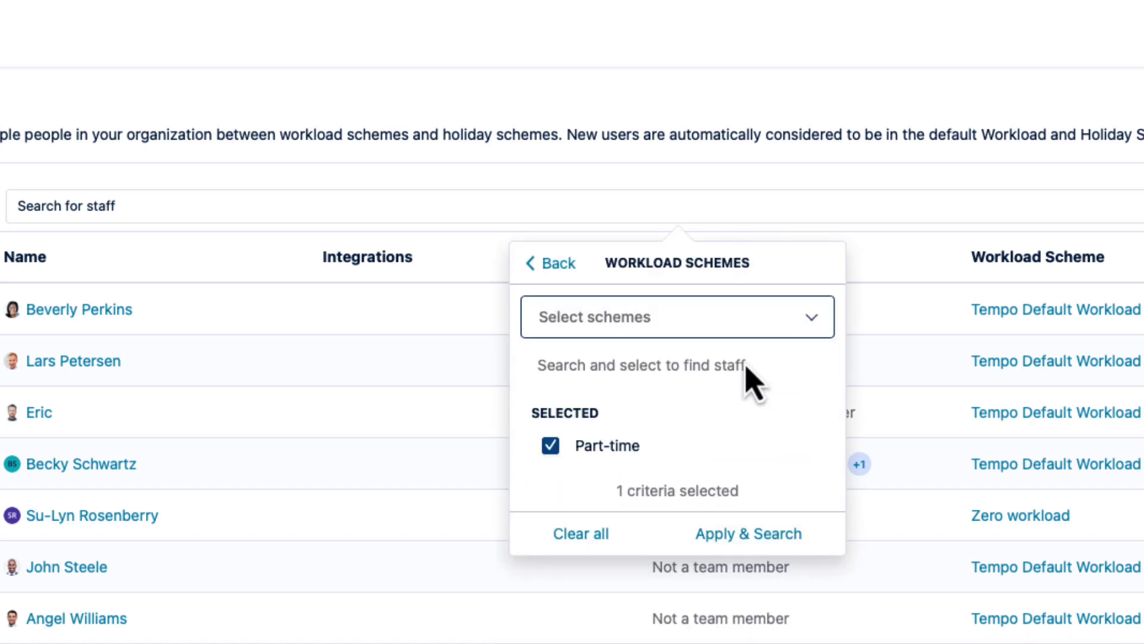
{"action": "left_click", "coordinate": [718, 539]}
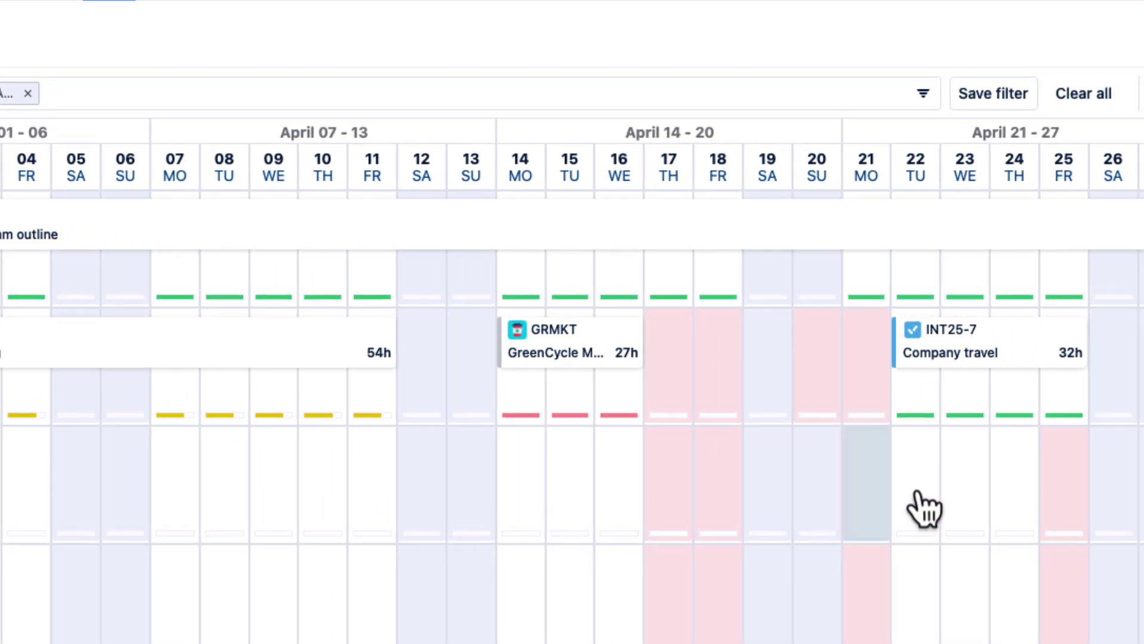
{"action": "mouse_move", "coordinate": [1046, 372]}
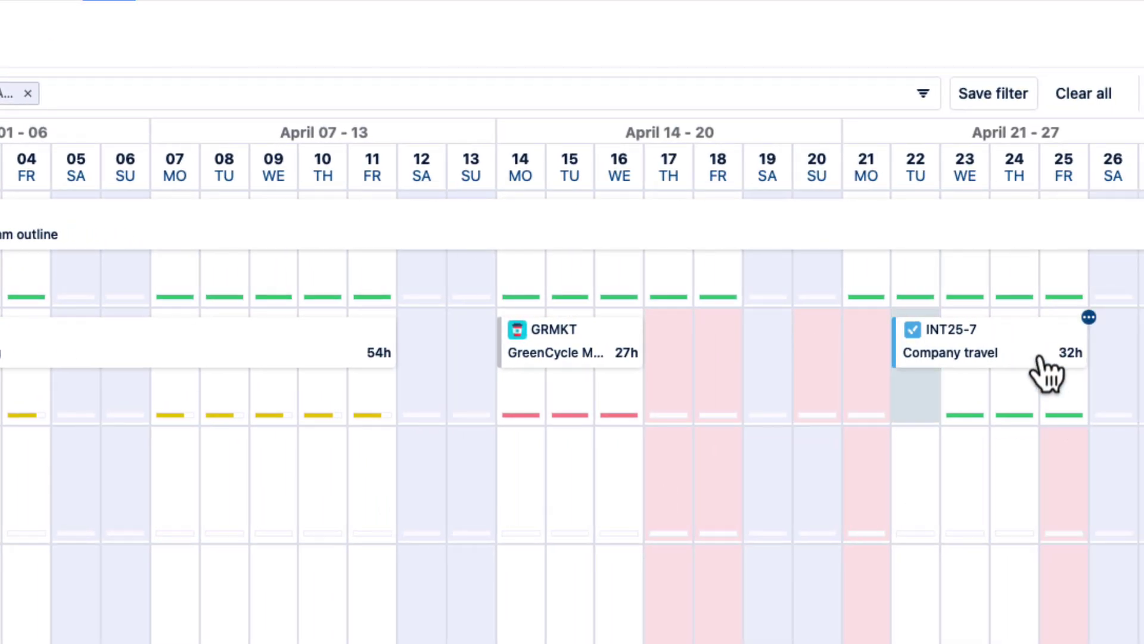
{"action": "mouse_move", "coordinate": [978, 410]}
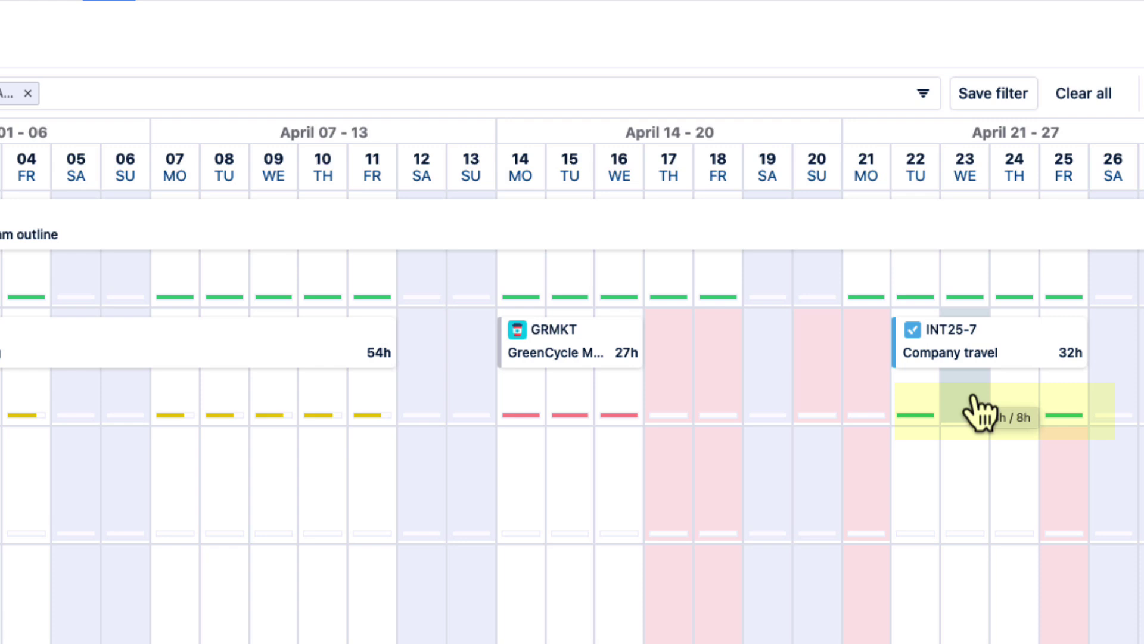